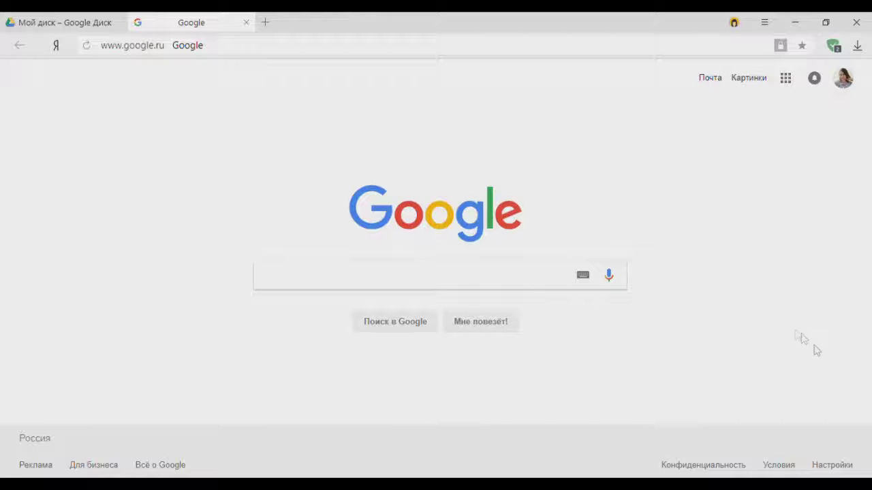
# Open Google Drive from the Google home page and create a new blank Google Form
pyautogui.click(786, 80)
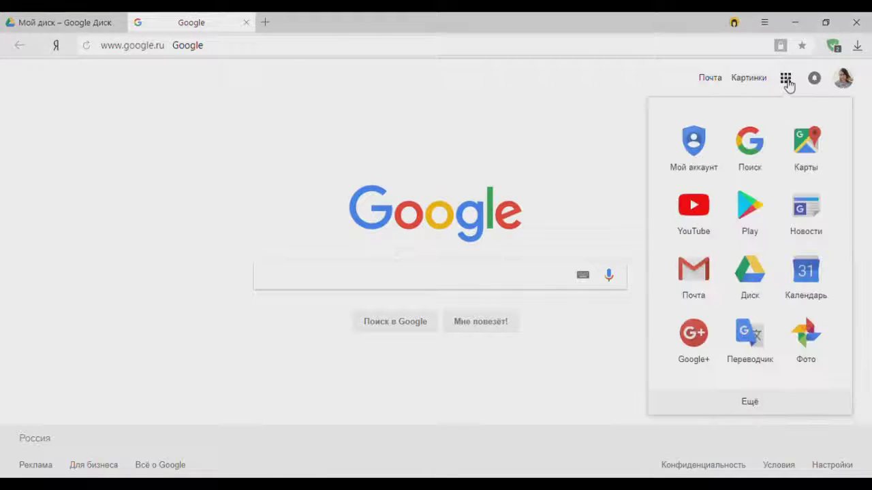
pyautogui.click(761, 274)
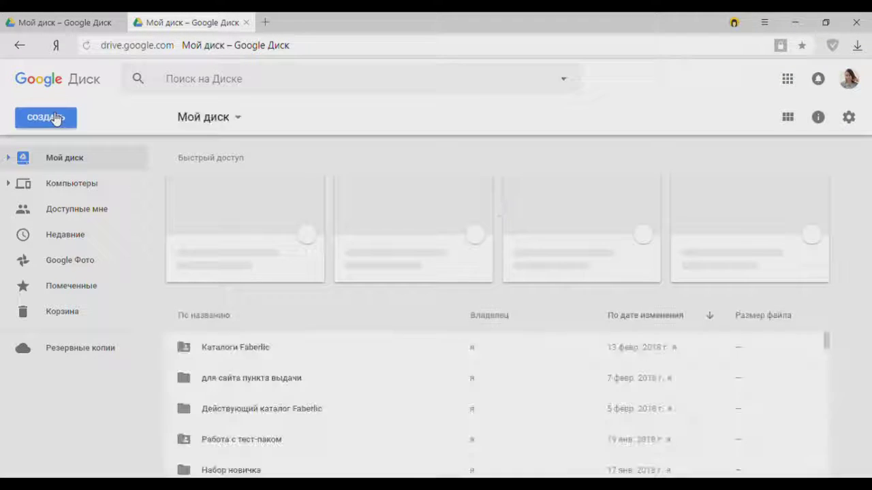
pyautogui.click(57, 119)
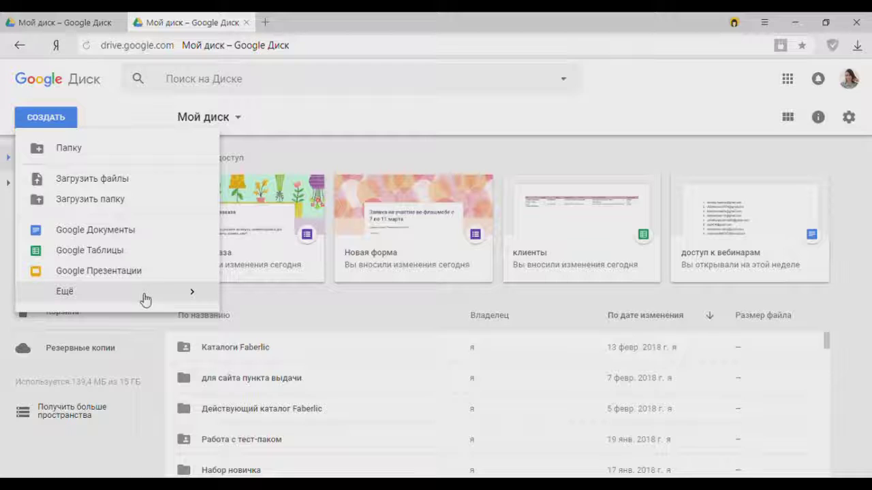
pyautogui.moveTo(179, 297)
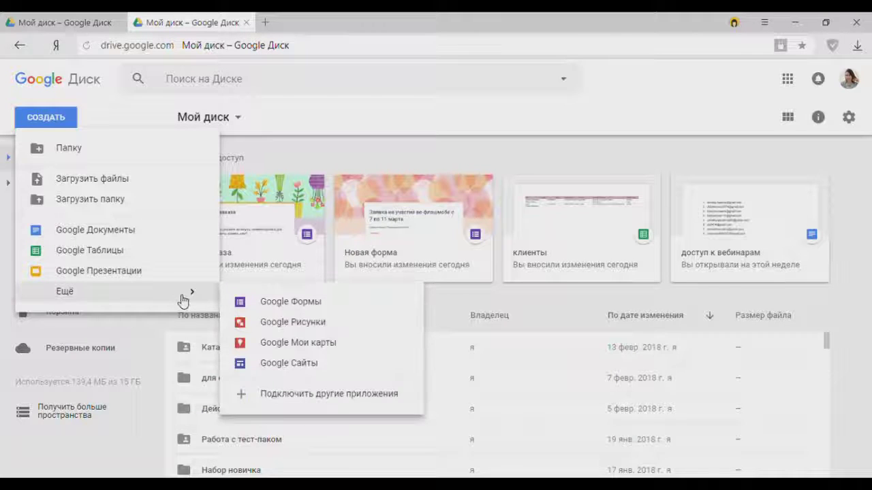
pyautogui.click(297, 307)
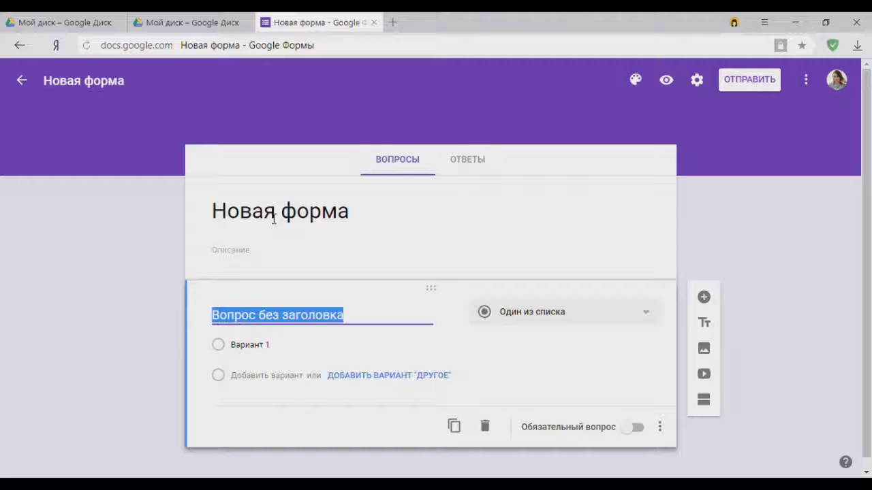
# Title the form "Анкета для регистрации нового покупателя Faberlic"
pyautogui.click(273, 218)
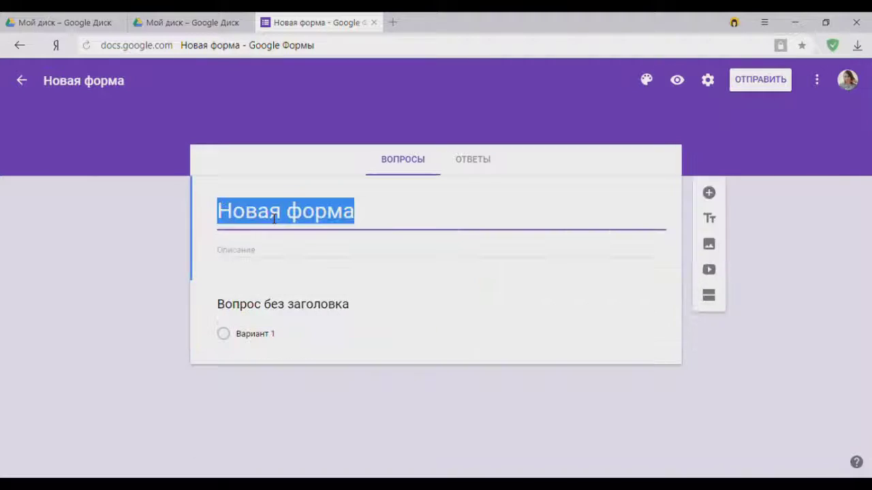
pyautogui.write('Анкета ')
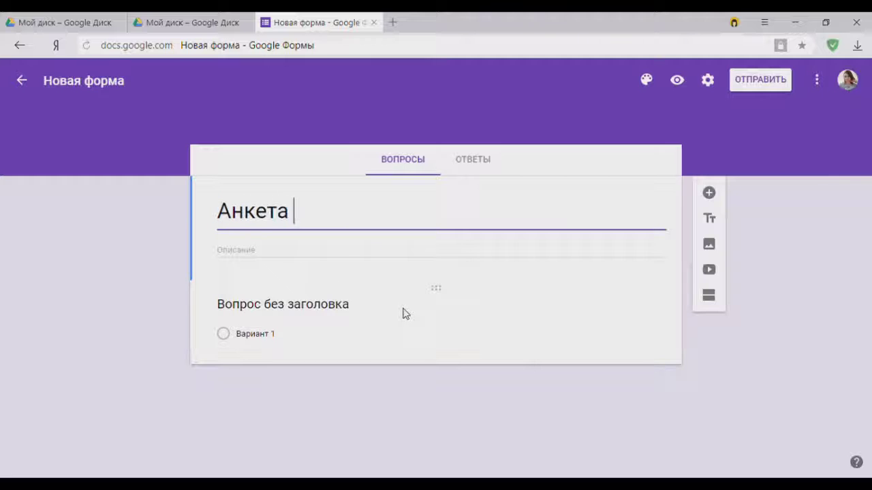
pyautogui.write('для регист')
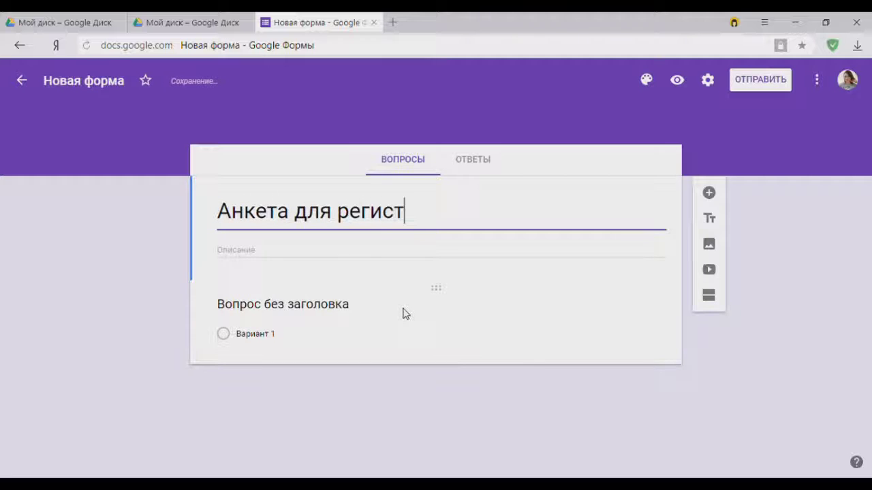
pyautogui.write('рации ')
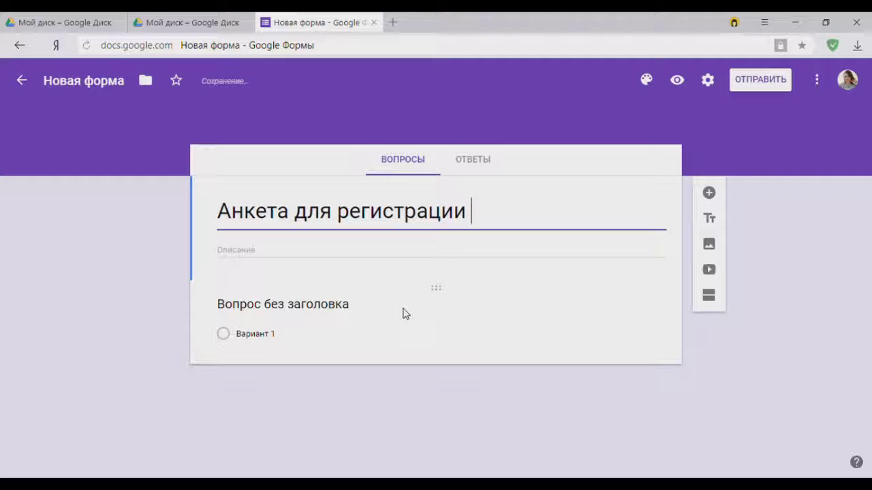
pyautogui.write('нового по')
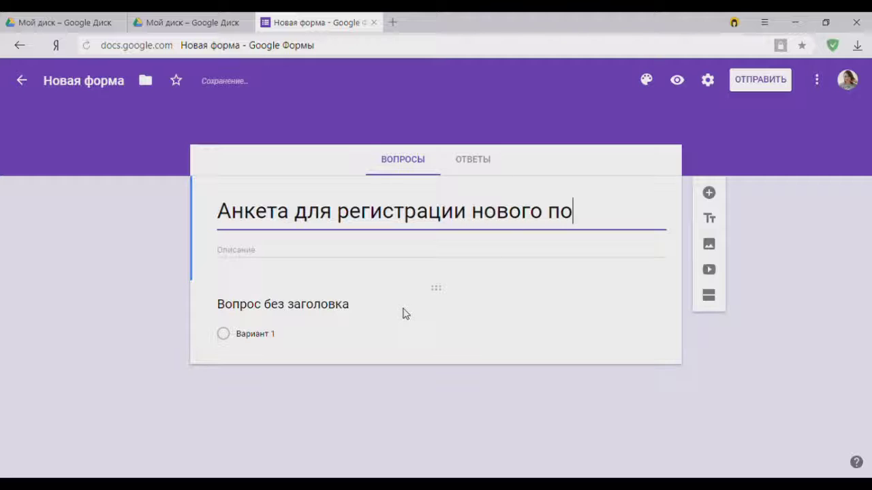
pyautogui.write('купателя')
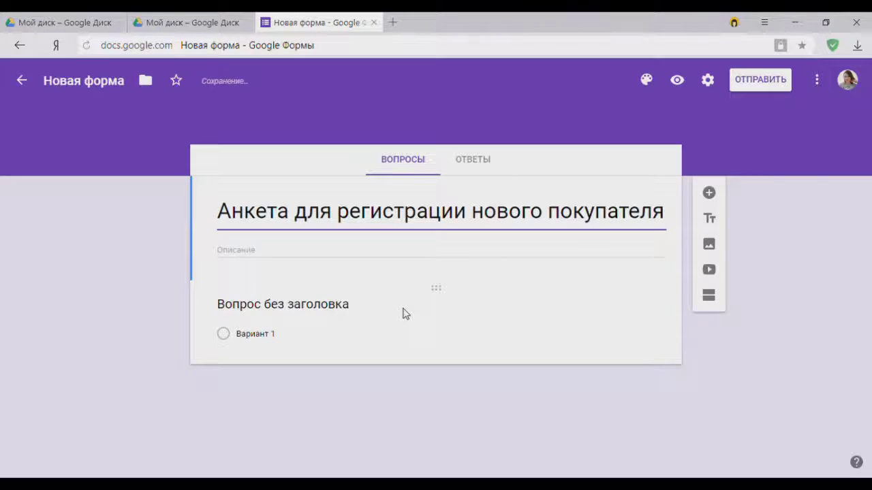
pyautogui.write(' Fa')
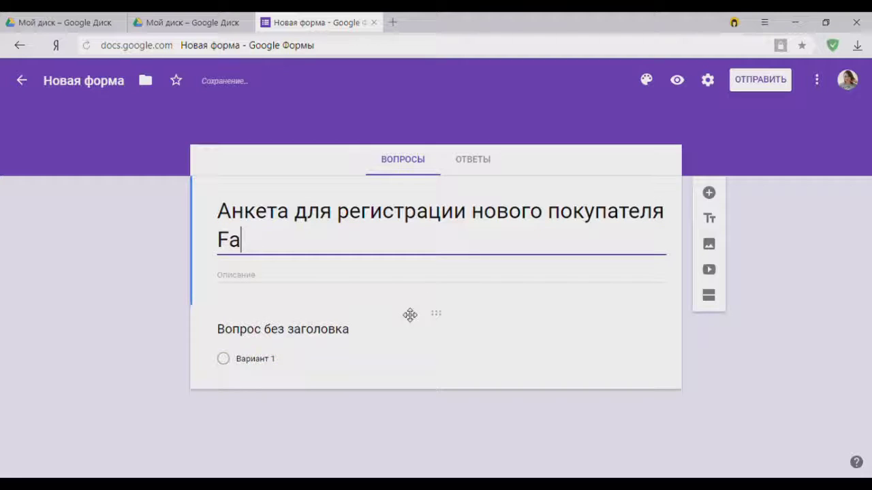
pyautogui.write('berl')
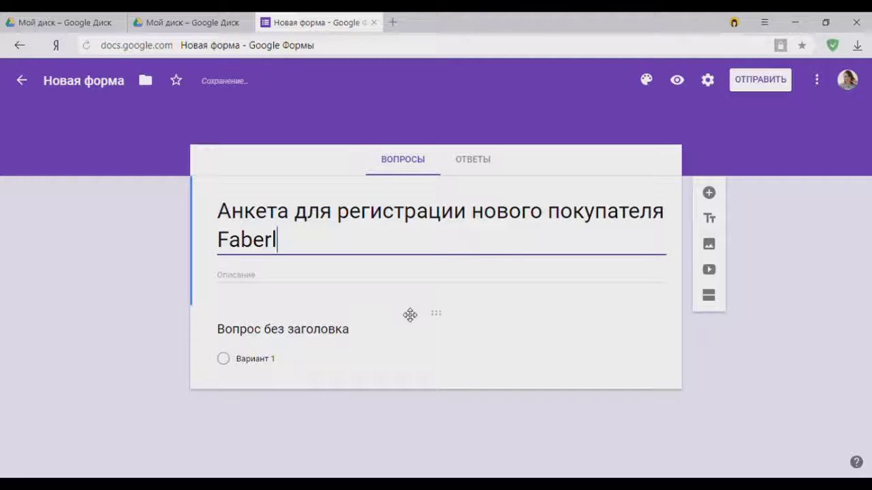
pyautogui.write('ic')
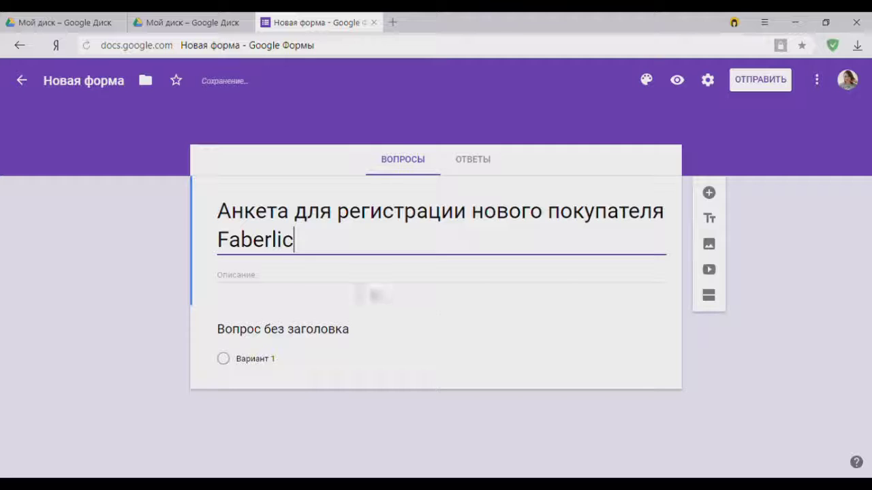
# Title the first question "ФИО" and make it a required question of type "Текст (строка)"
pyautogui.click(318, 331)
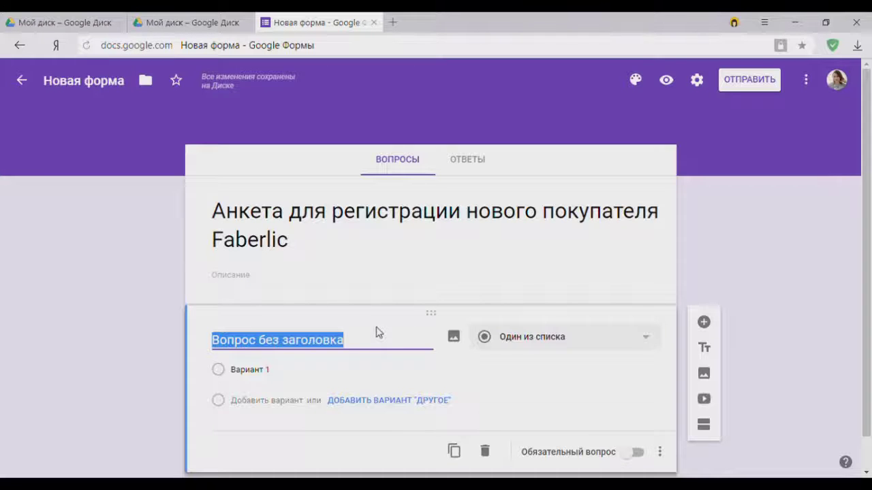
pyautogui.write('ФИО')
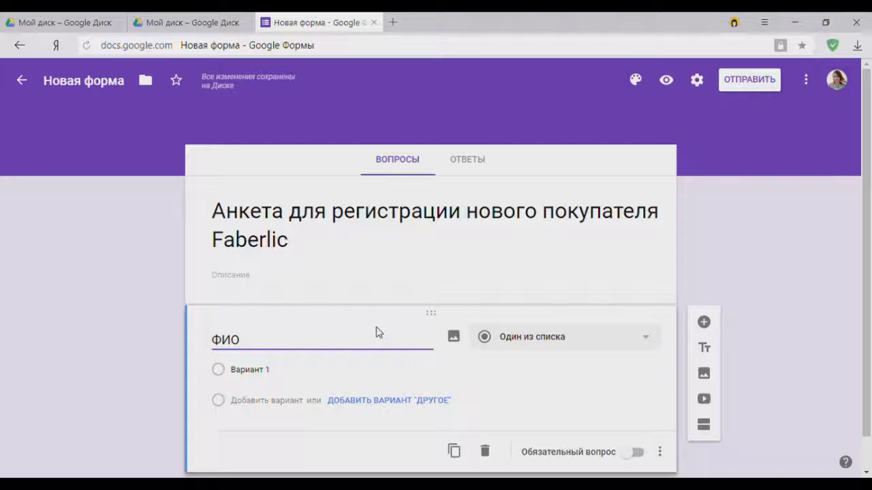
pyautogui.scroll(-1, 564, 330)
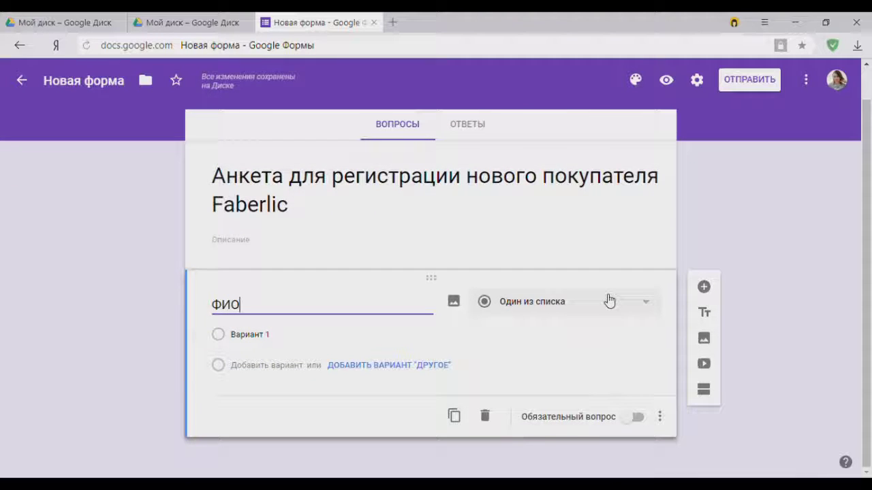
pyautogui.click(608, 304)
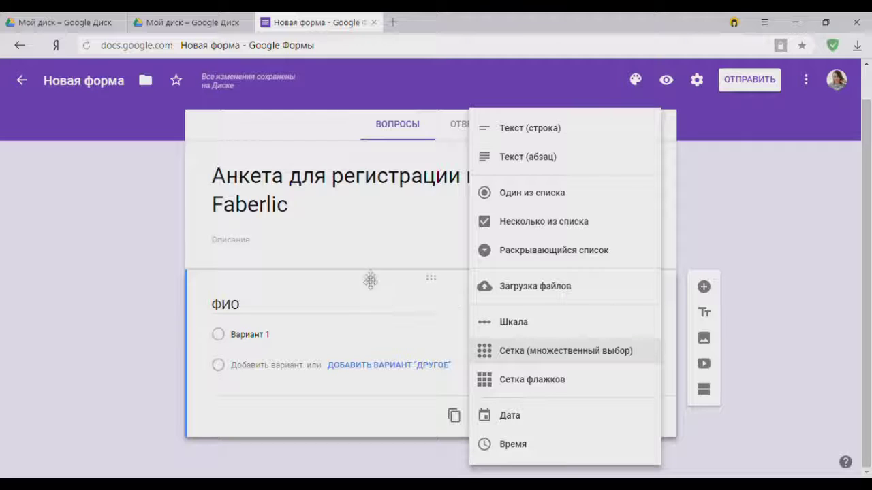
pyautogui.click(369, 241)
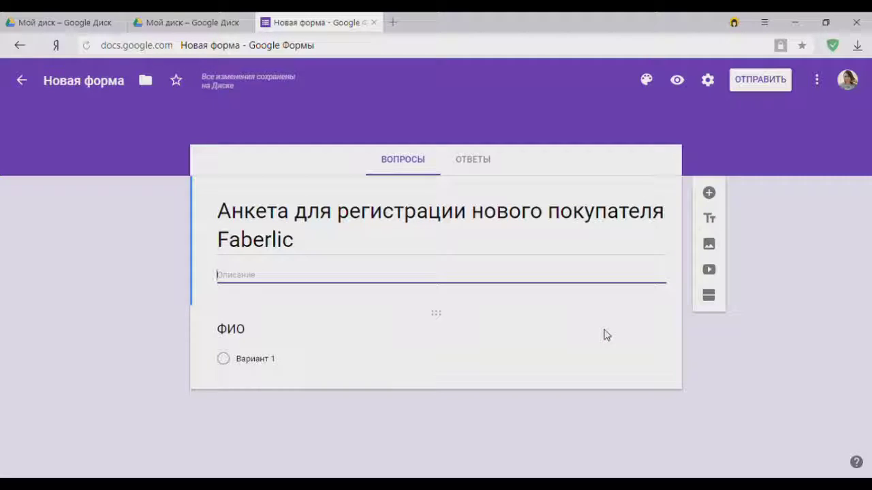
pyautogui.click(294, 342)
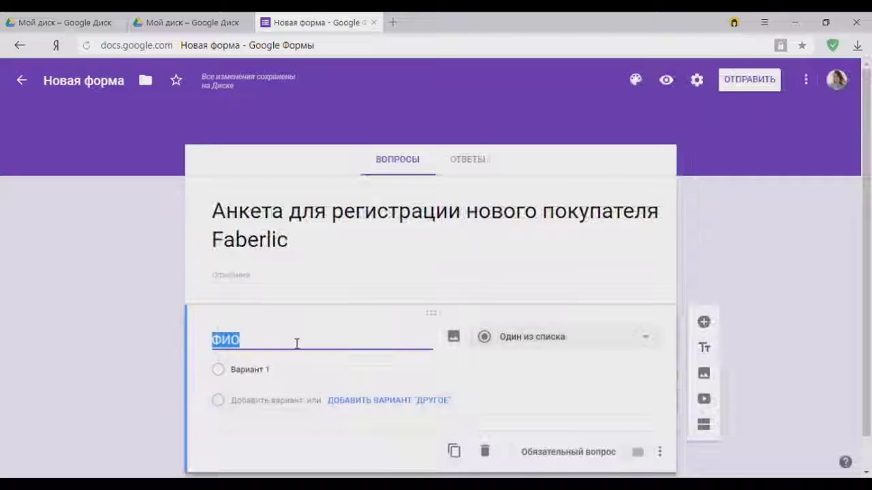
pyautogui.click(519, 339)
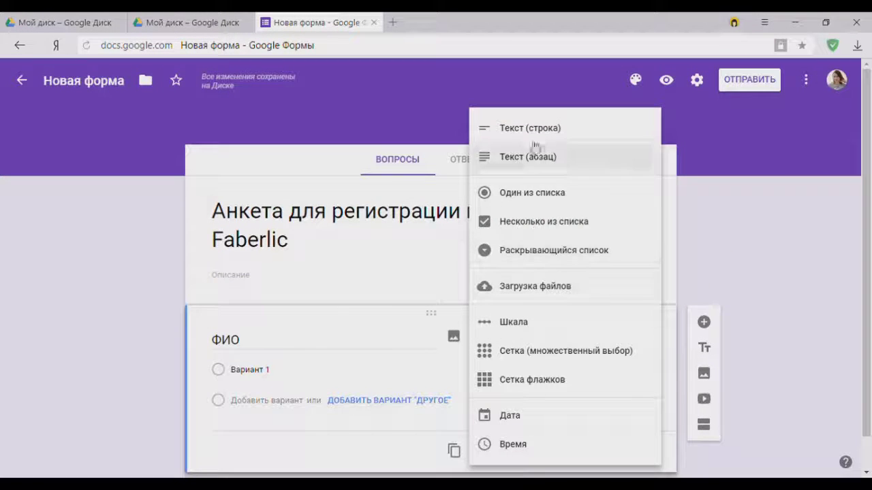
pyautogui.click(531, 129)
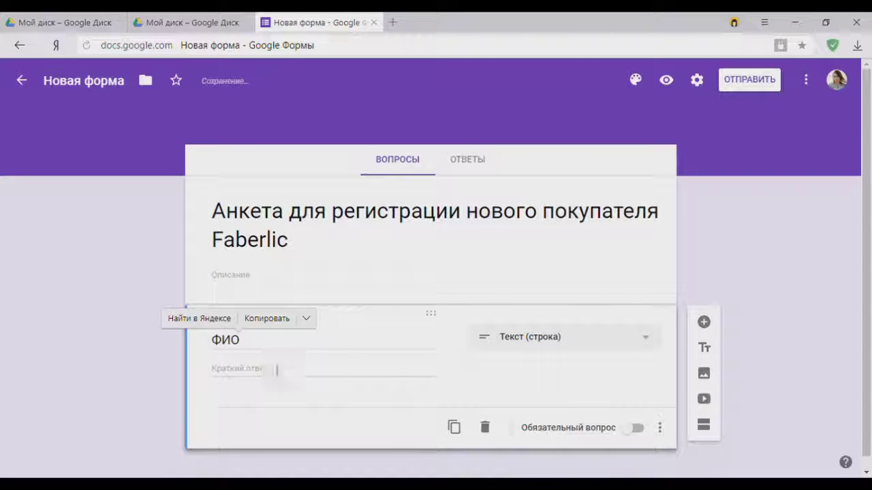
pyautogui.scroll(-1, 542, 400)
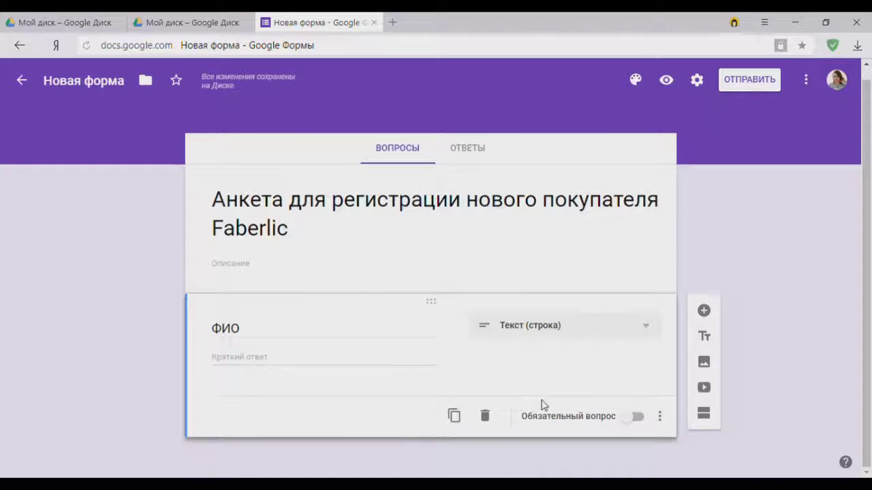
pyautogui.click(632, 418)
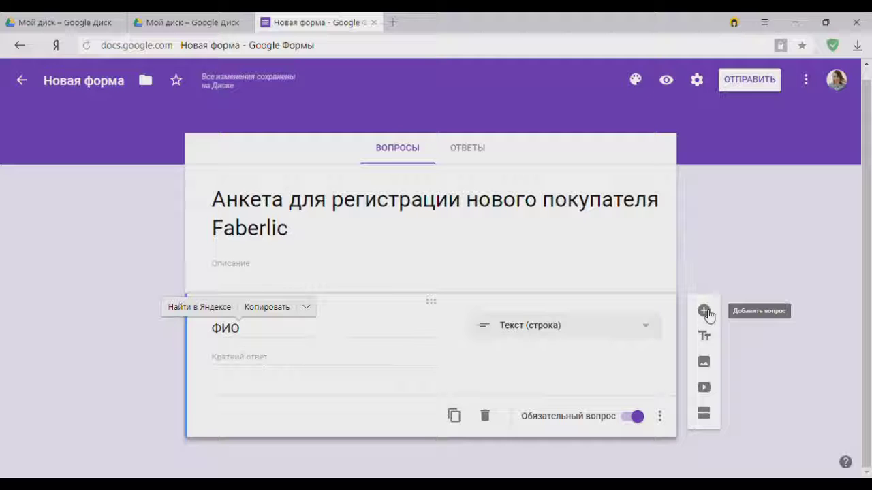
# Add a required question titled "Дата рождения" with the answer type "Дата"
pyautogui.click(706, 312)
pyautogui.write('Дта')
pyautogui.press('BackSpace')
pyautogui.press('BackSpace')
pyautogui.write('ата рождения')
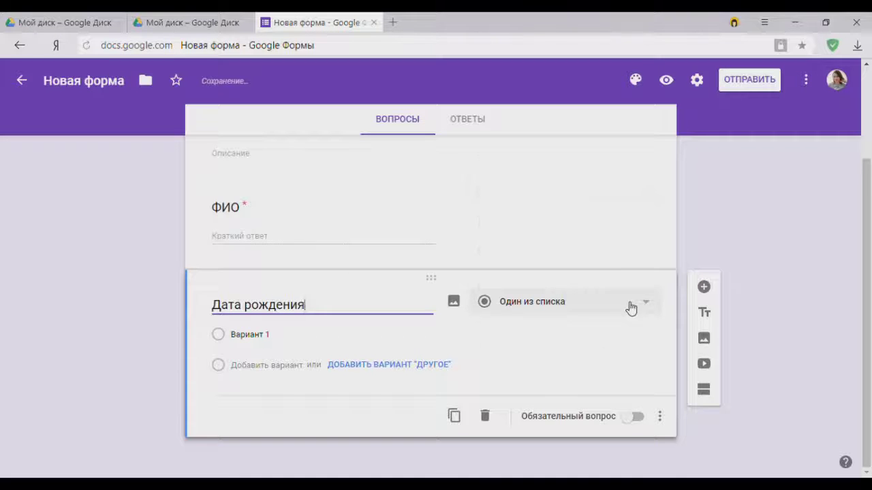
pyautogui.click(631, 308)
pyautogui.click(522, 419)
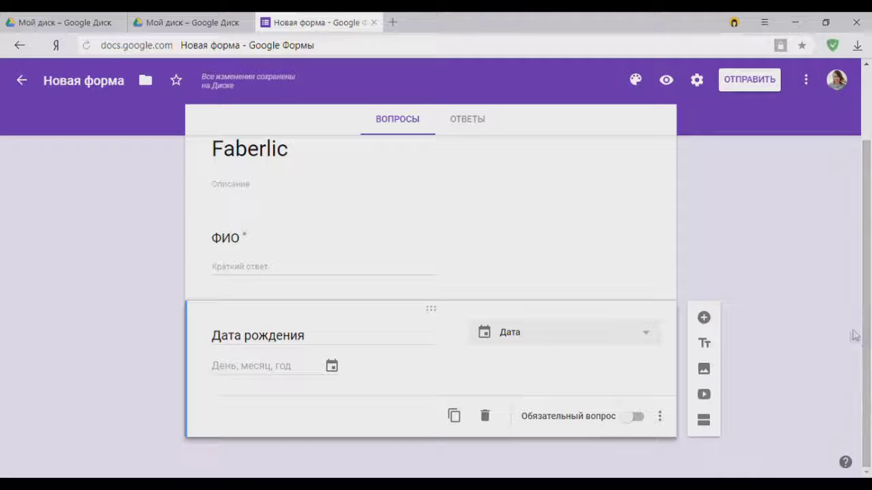
pyautogui.click(633, 417)
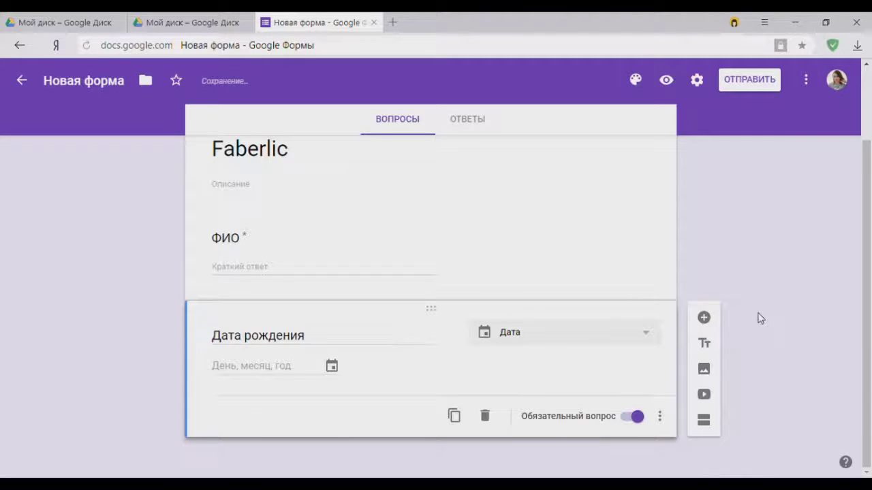
# Add a question titled "Страна, регион, населенный пункт проживания" with the answer type "Текст (строка)"
pyautogui.click(705, 318)
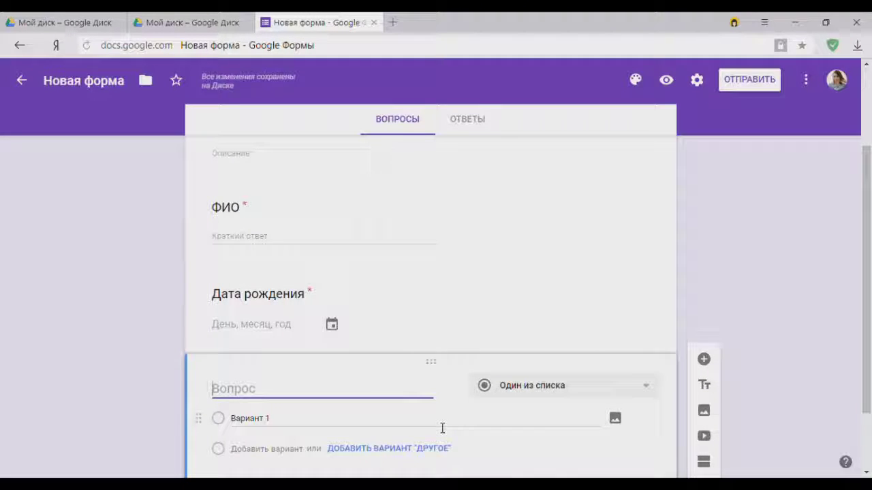
pyautogui.write('Г')
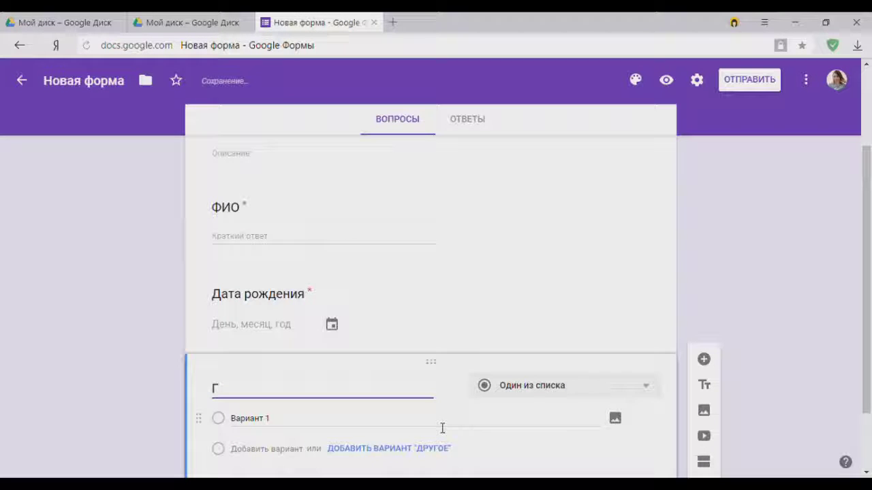
pyautogui.press('BackSpace')
pyautogui.write('Регион,')
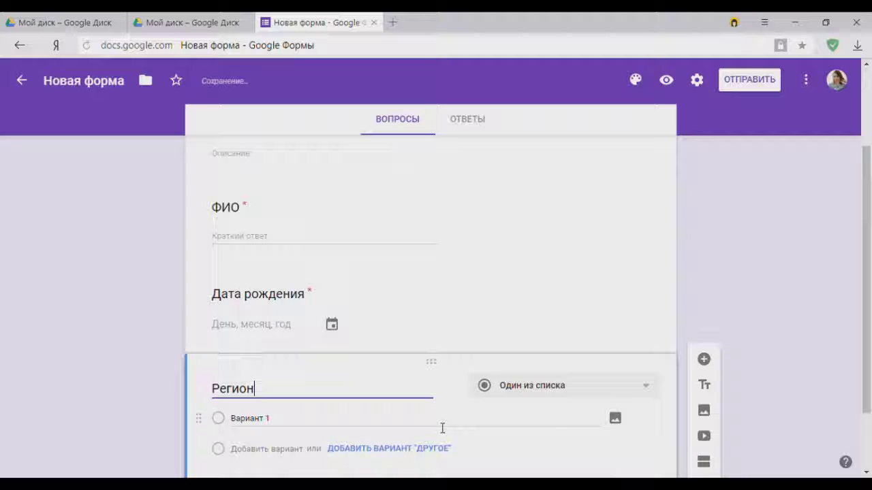
pyautogui.press('BackSpace')
pyautogui.press('BackSpace')
pyautogui.press('BackSpace')
pyautogui.press('BackSpace')
pyautogui.press('BackSpace')
pyautogui.press('BackSpace')
pyautogui.press('BackSpace')
pyautogui.write('Стр')
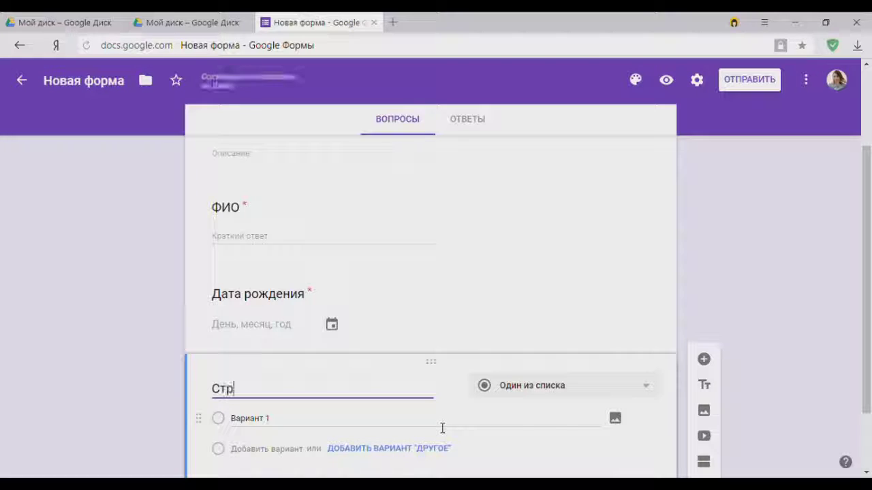
pyautogui.write('ана, ')
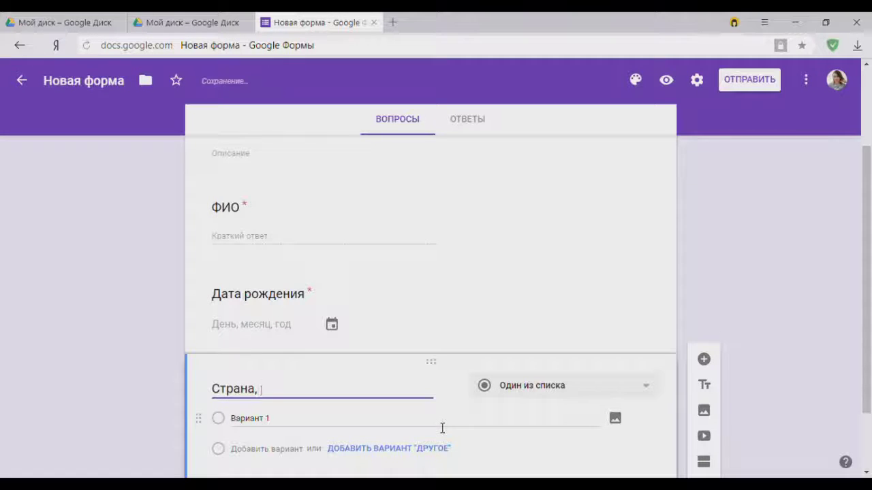
pyautogui.write('регион, на')
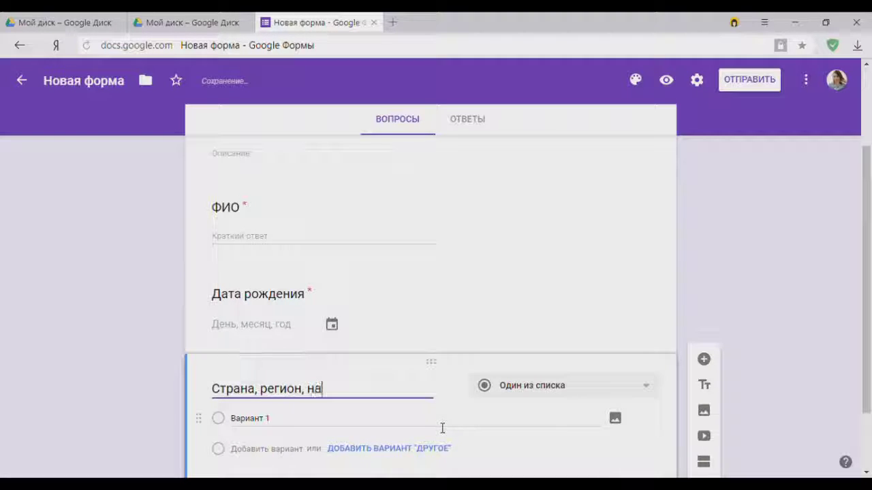
pyautogui.write('селенный ')
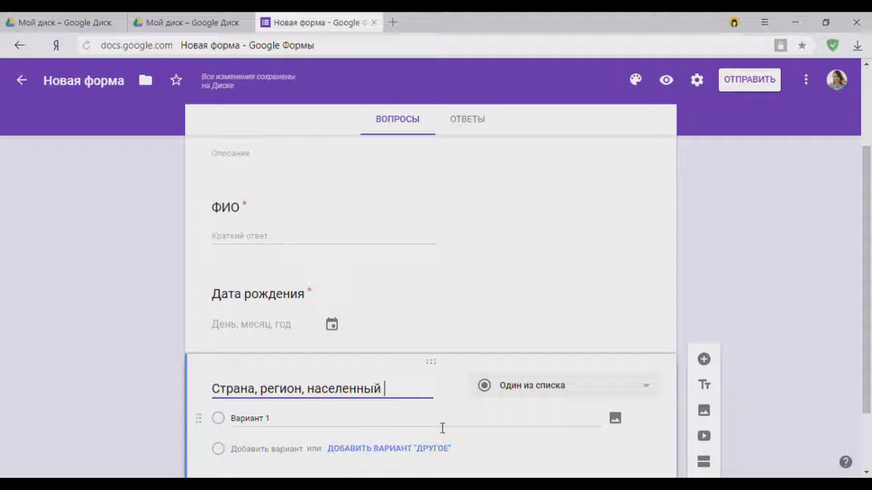
pyautogui.write('пунк')
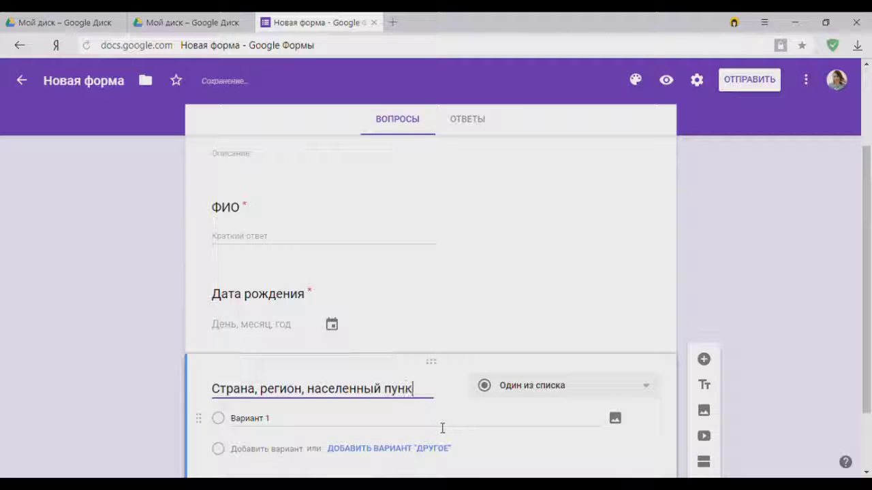
pyautogui.write('т проживания')
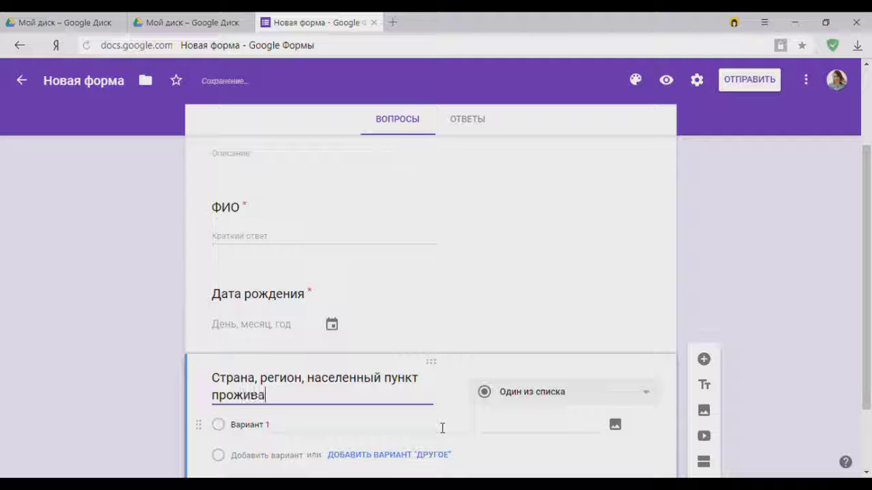
pyautogui.click(541, 394)
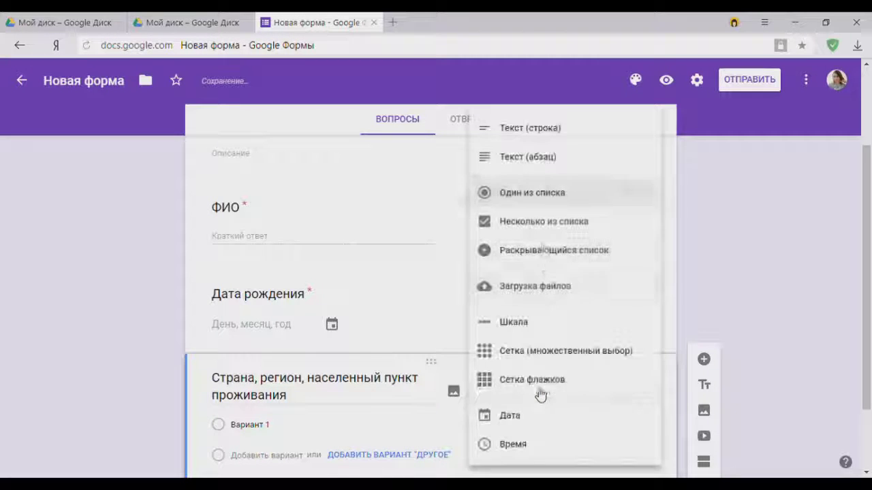
pyautogui.click(521, 127)
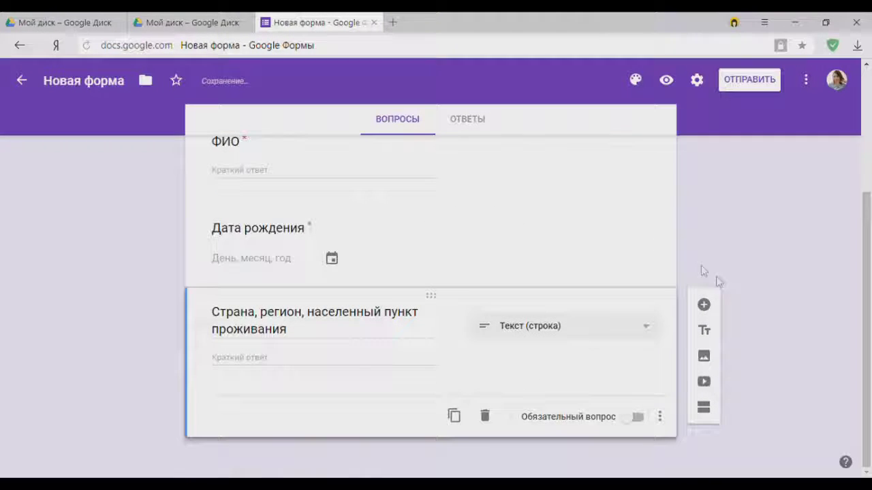
# Add a question titled "Ваш e-mail" with the answer type "Текст (строка)"
pyautogui.click(704, 306)
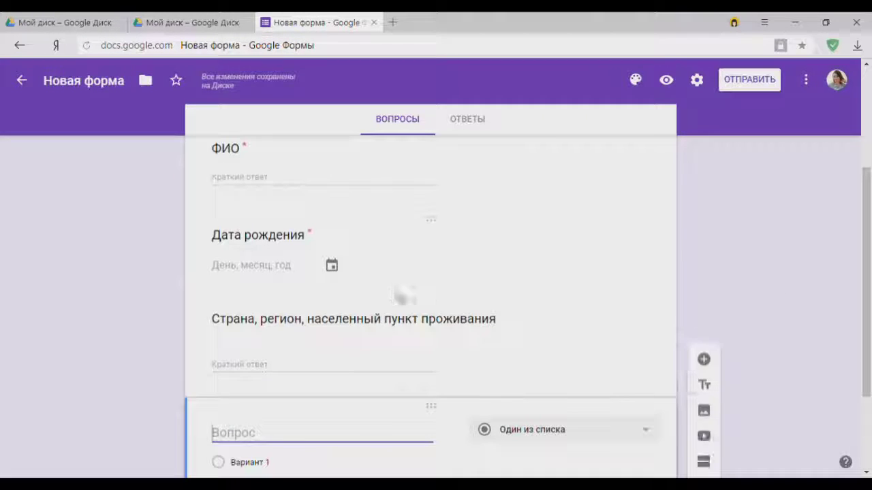
pyautogui.write('Ваш')
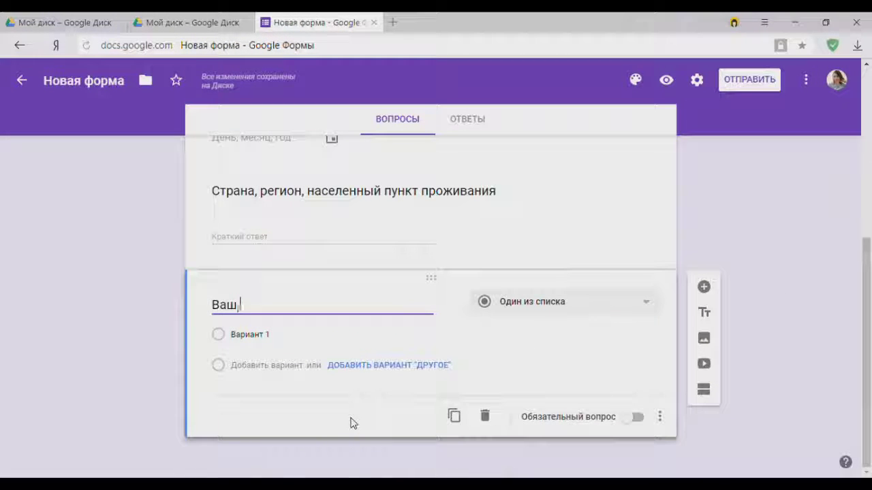
pyautogui.write(' e-')
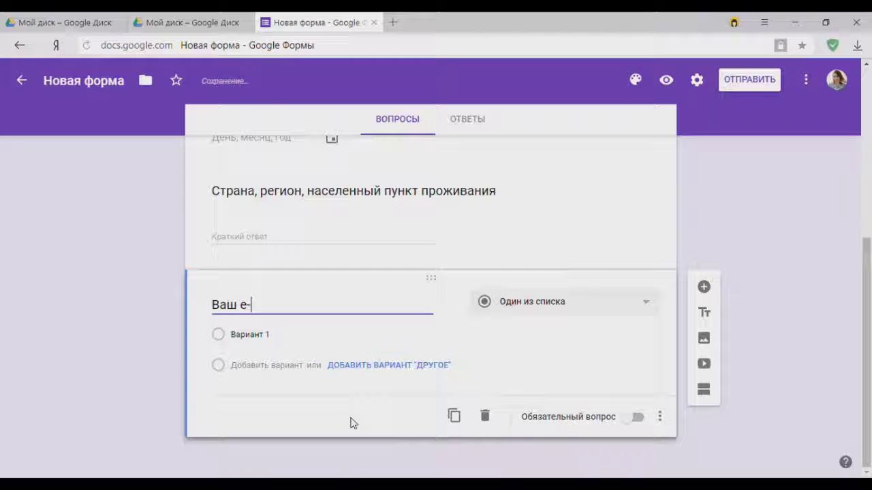
pyautogui.write('mail')
pyautogui.click(600, 302)
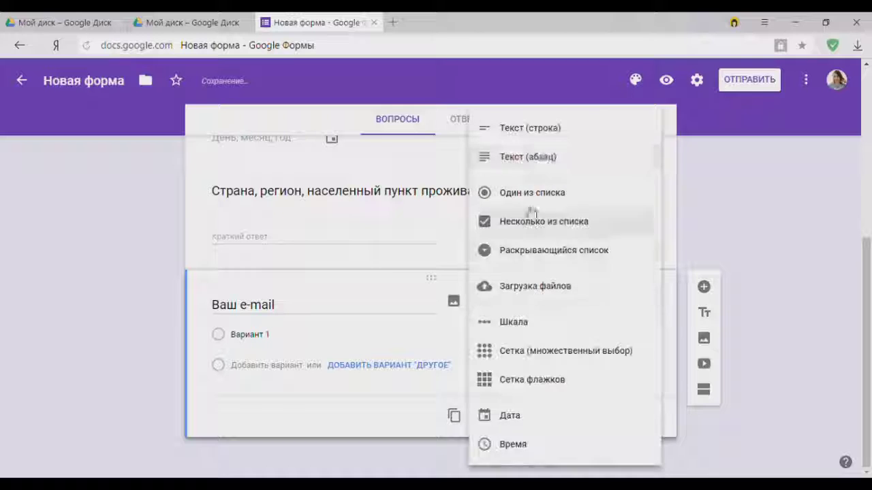
pyautogui.click(548, 134)
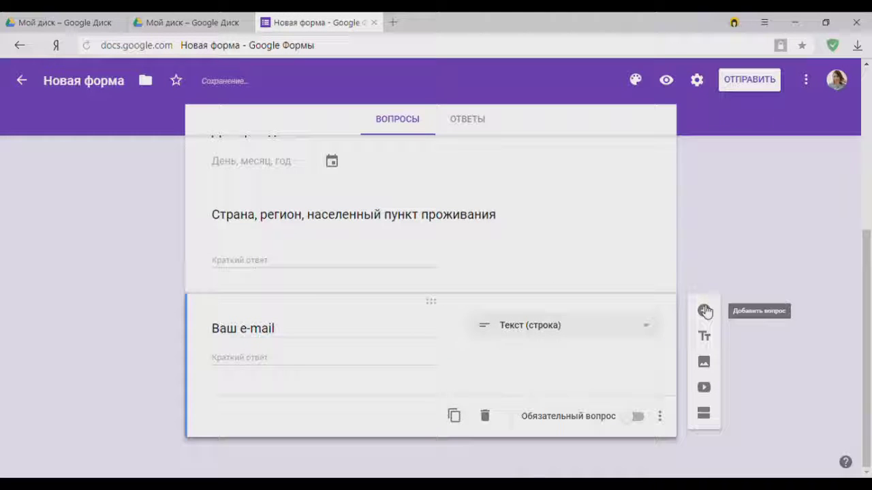
# Add a question titled "Ваш номер телефона" with the answer type "Текст (строка)"
pyautogui.click(704, 311)
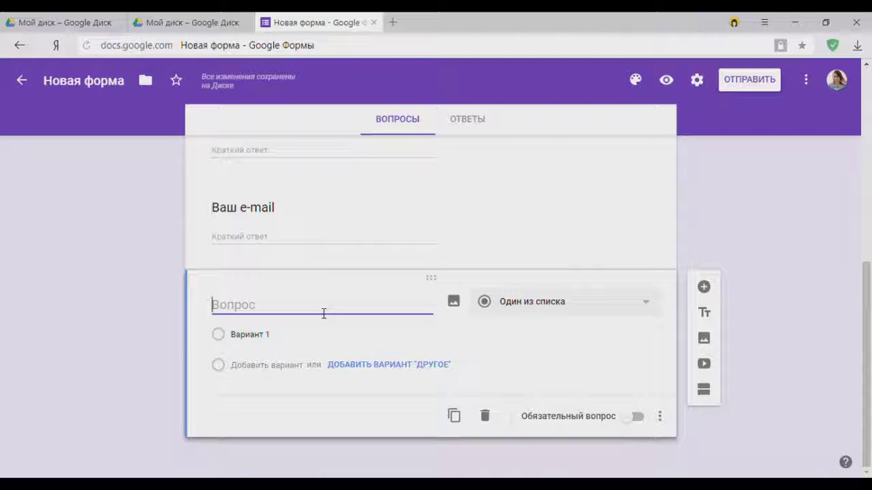
pyautogui.write('Dfi yjvth ntktajyf')
pyautogui.press('BackSpace')
pyautogui.press('BackSpace')
pyautogui.press('BackSpace')
pyautogui.press('BackSpace')
pyautogui.press('BackSpace')
pyautogui.press('BackSpace')
pyautogui.press('BackSpace')
pyautogui.press('BackSpace')
pyautogui.press('BackSpace')
pyautogui.press('BackSpace')
pyautogui.press('BackSpace')
pyautogui.press('BackSpace')
pyautogui.press('BackSpace')
pyautogui.press('BackSpace')
pyautogui.press('BackSpace')
pyautogui.press('BackSpace')
pyautogui.press('BackSpace')
pyautogui.press('BackSpace')
pyautogui.write('Ваш номер телефона')
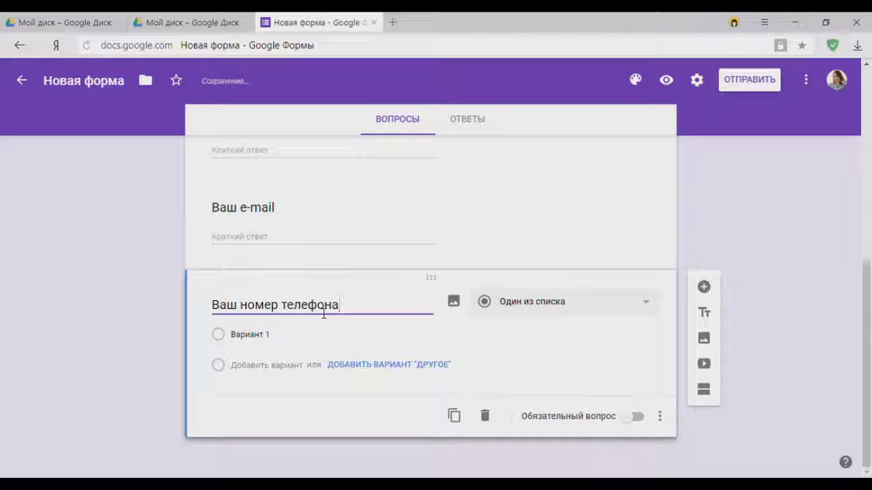
pyautogui.click(572, 303)
pyautogui.click(552, 142)
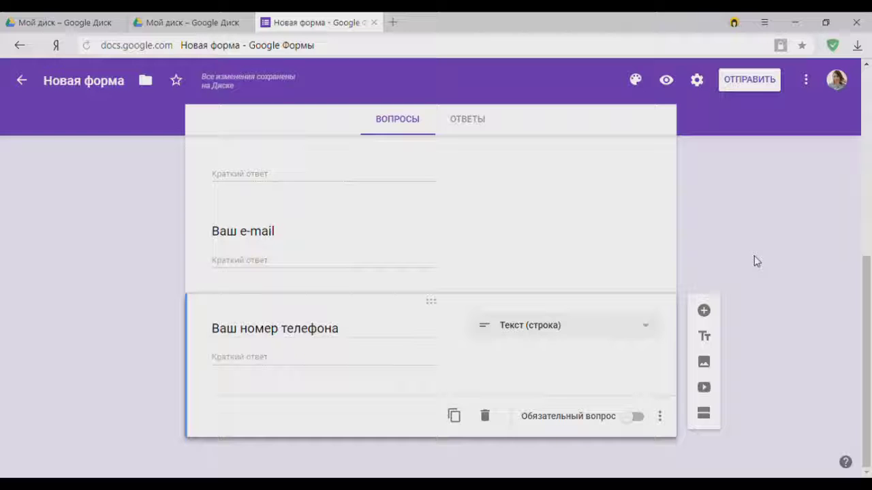
# Set the form's confirmation text to "Спасибо! Мы свяжемся с Вами в ближайшие 24 часа для уточнения данных." and save the settings
pyautogui.scroll(10, 741, 279)
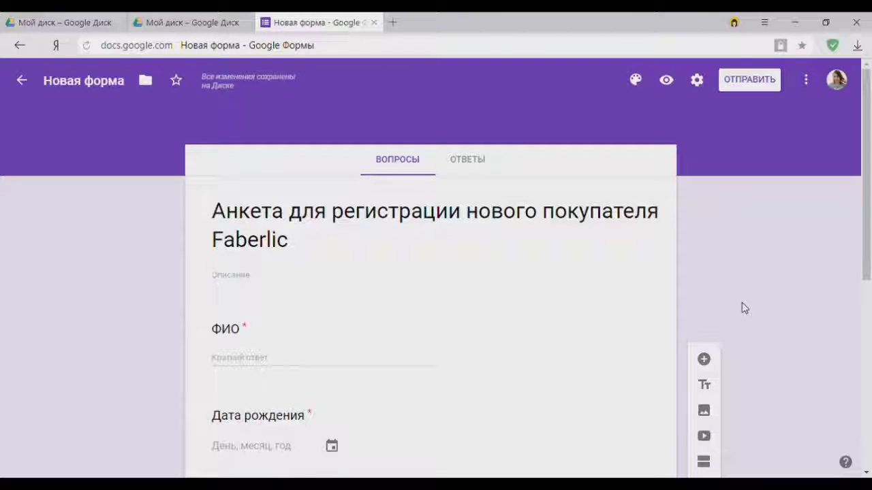
pyautogui.click(698, 80)
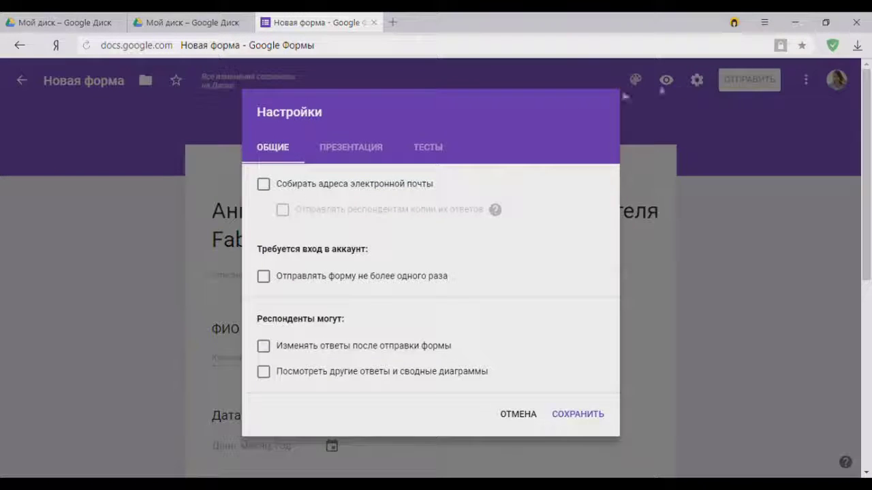
pyautogui.click(436, 146)
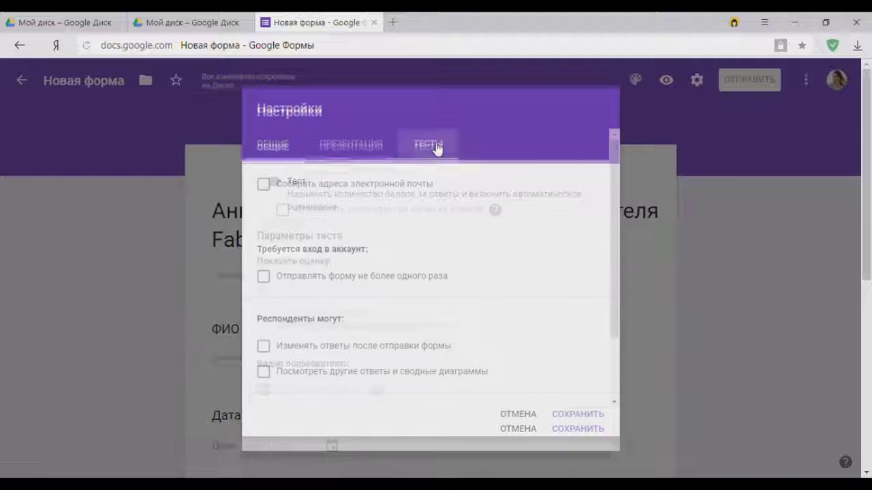
pyautogui.click(369, 151)
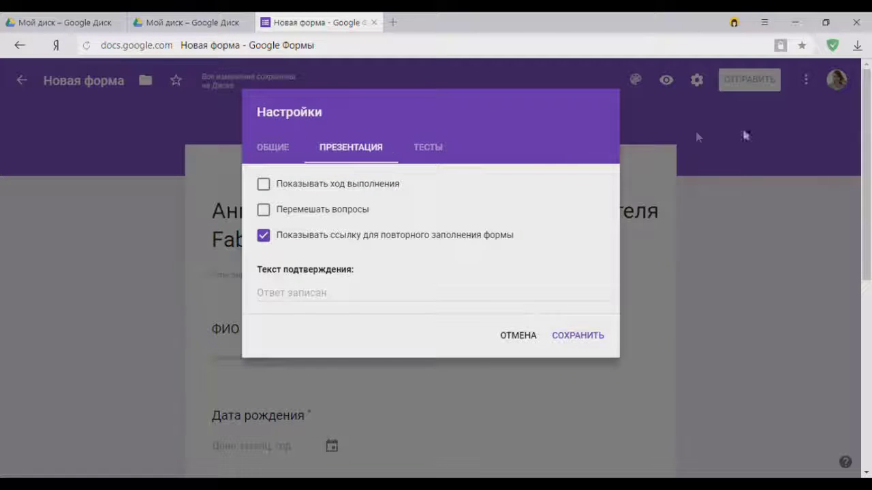
pyautogui.click(318, 296)
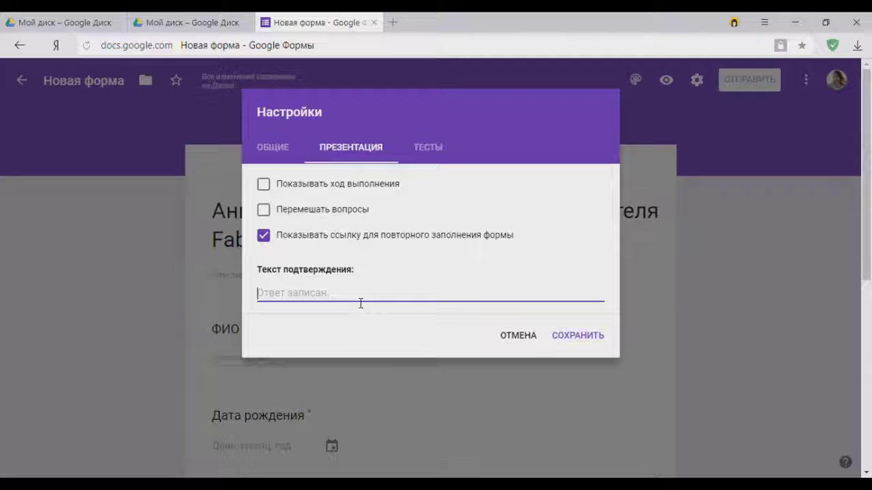
pyautogui.write('Спасибо! Мы ')
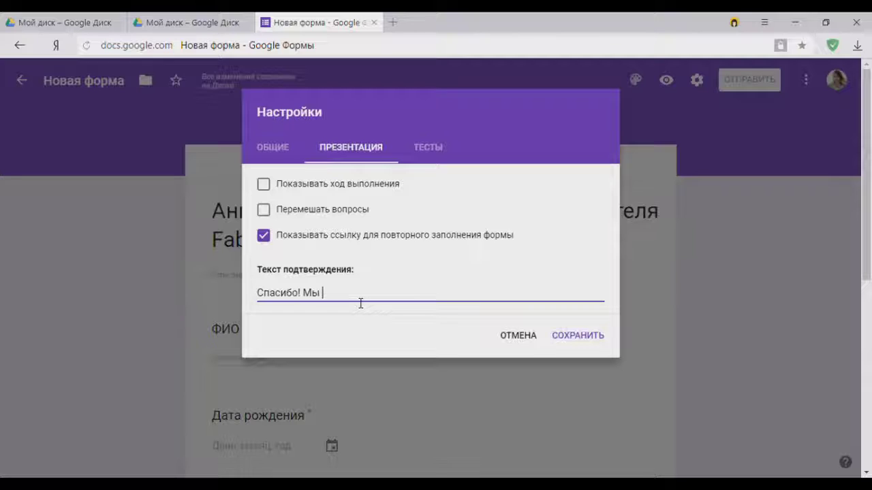
pyautogui.write('свяжемся с Вами в ближайши')
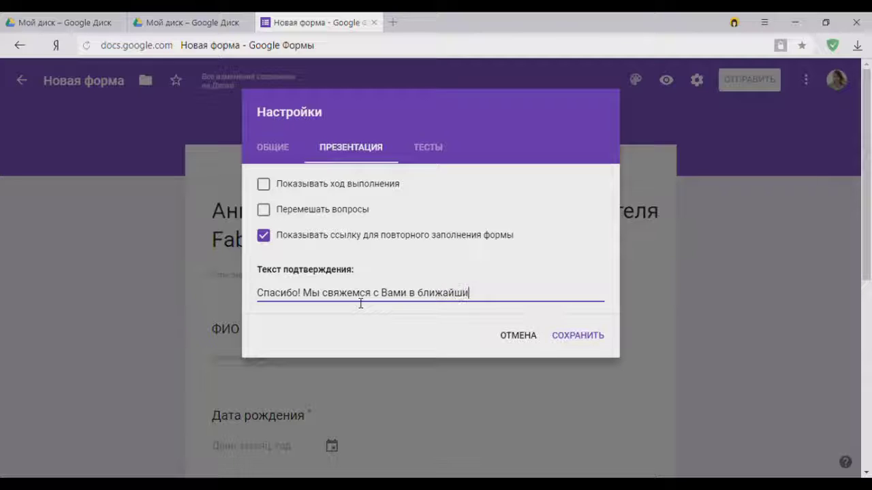
pyautogui.write('е 24 часа для уточн')
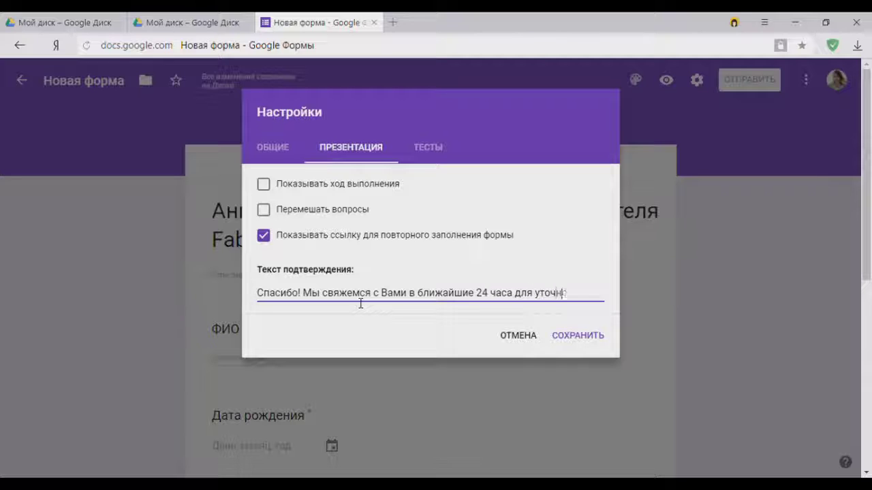
pyautogui.write('ения данны')
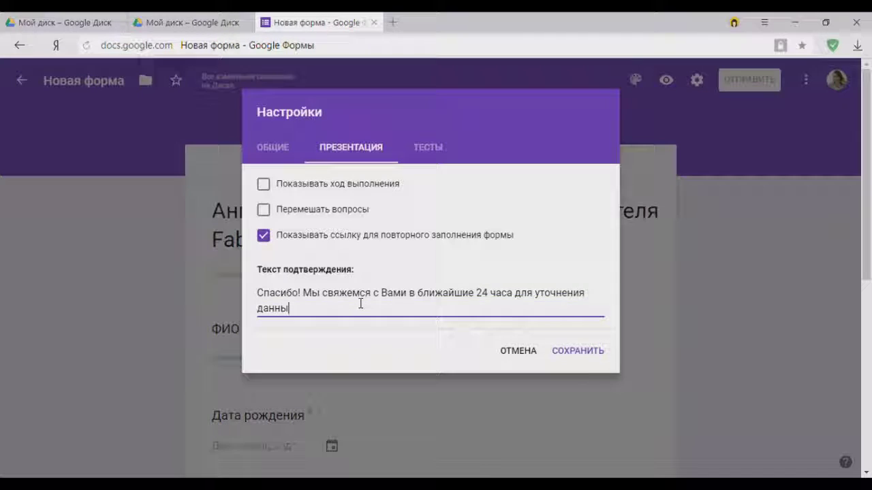
pyautogui.write('х.')
pyautogui.click(589, 351)
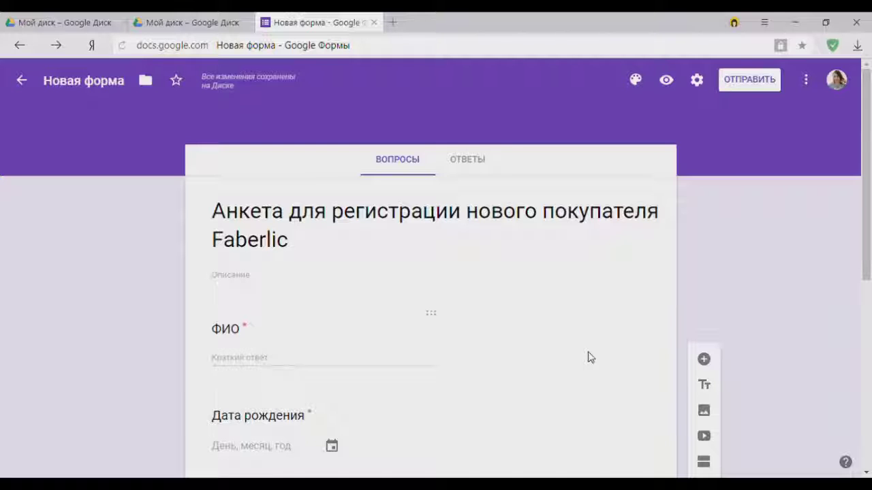
# Copy the form's sharing link as a short URL and close the sending dialog
pyautogui.click(754, 80)
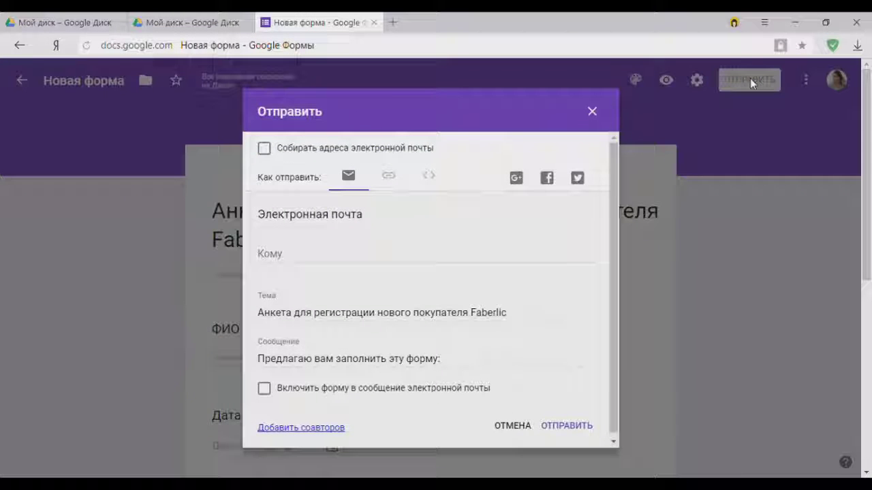
pyautogui.click(395, 180)
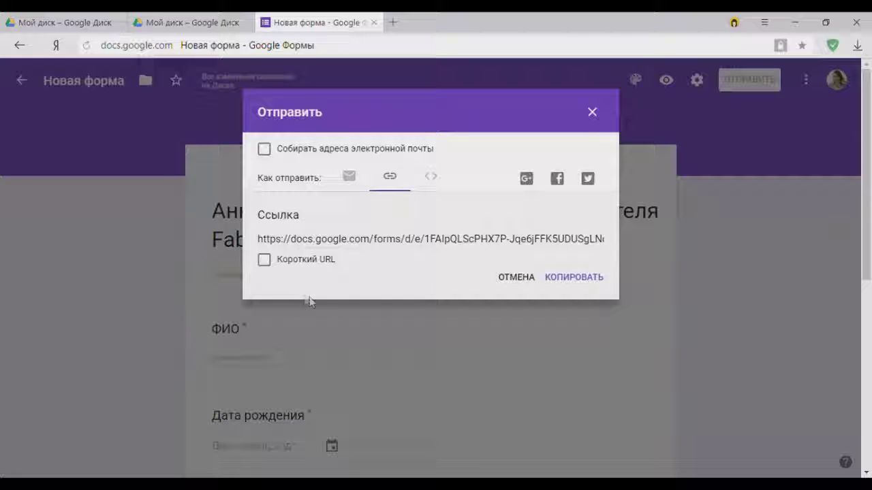
pyautogui.click(265, 262)
pyautogui.click(562, 278)
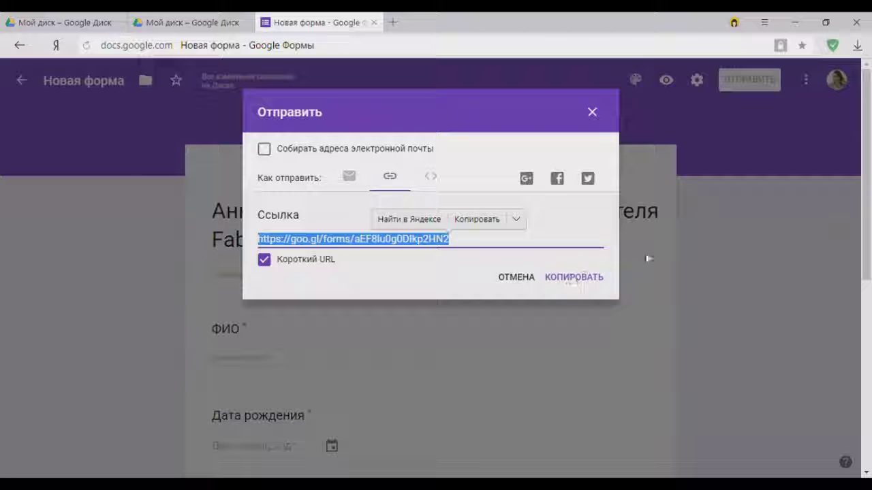
pyautogui.click(593, 113)
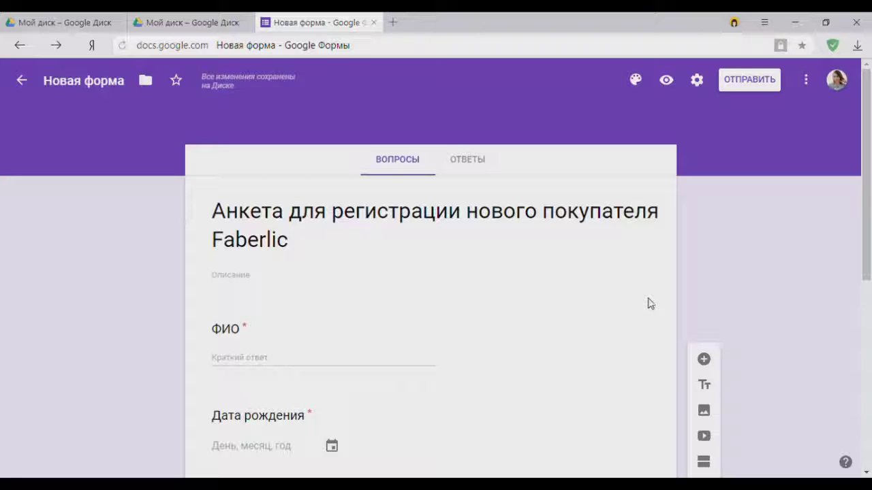
# Apply the colourful fireworks header image from the "Вечеринка" theme category to the form
pyautogui.click(636, 82)
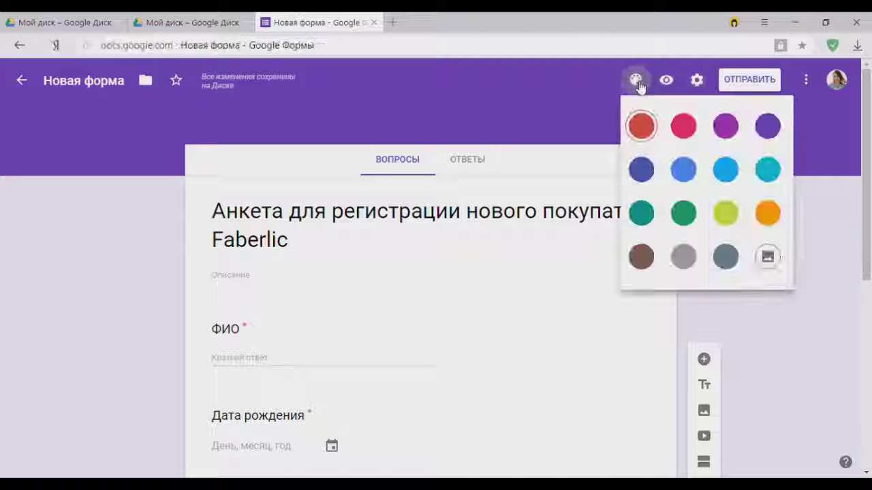
pyautogui.click(768, 258)
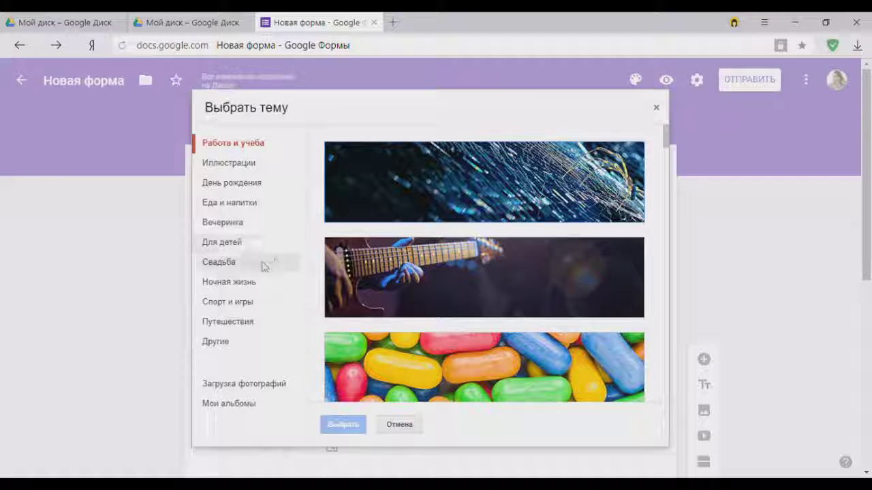
pyautogui.click(243, 264)
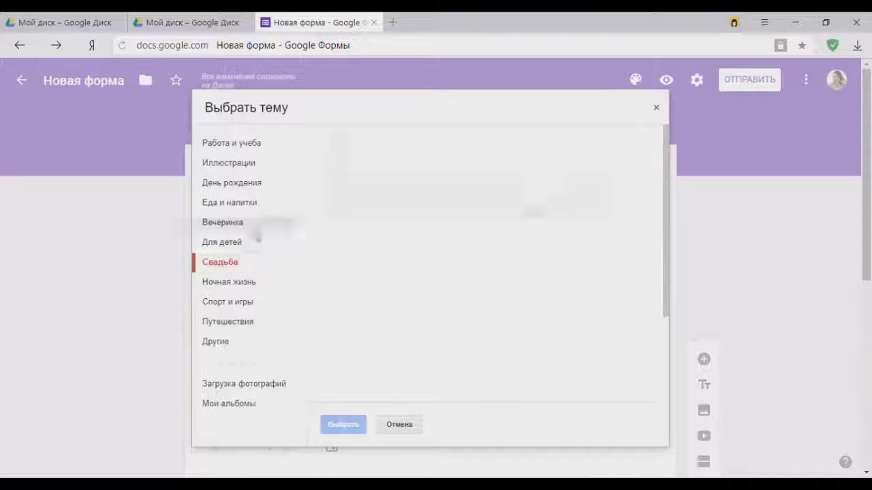
pyautogui.click(246, 231)
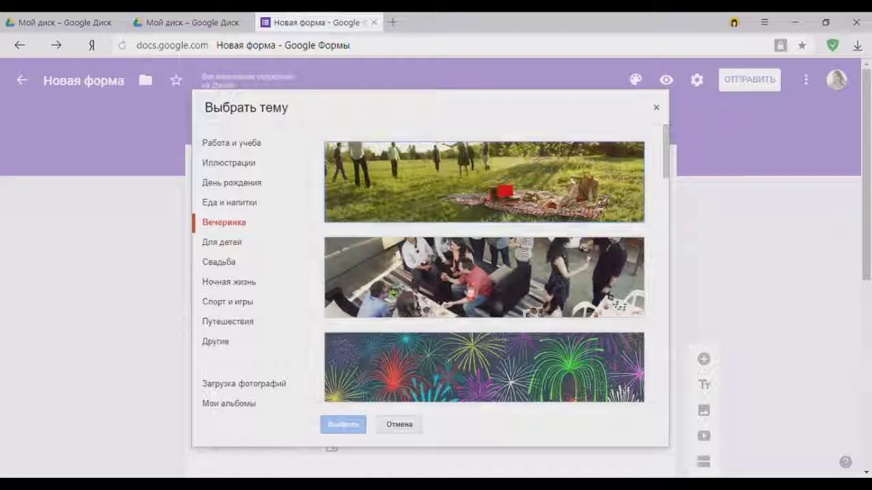
pyautogui.click(502, 381)
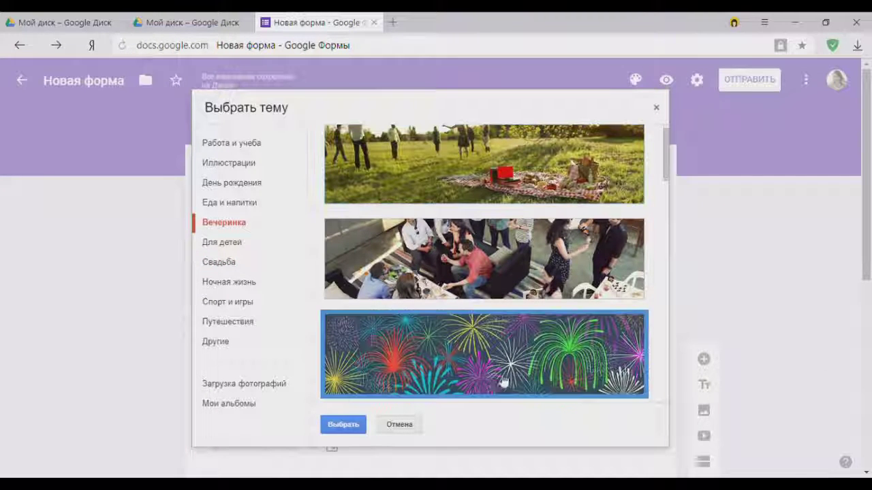
pyautogui.click(344, 426)
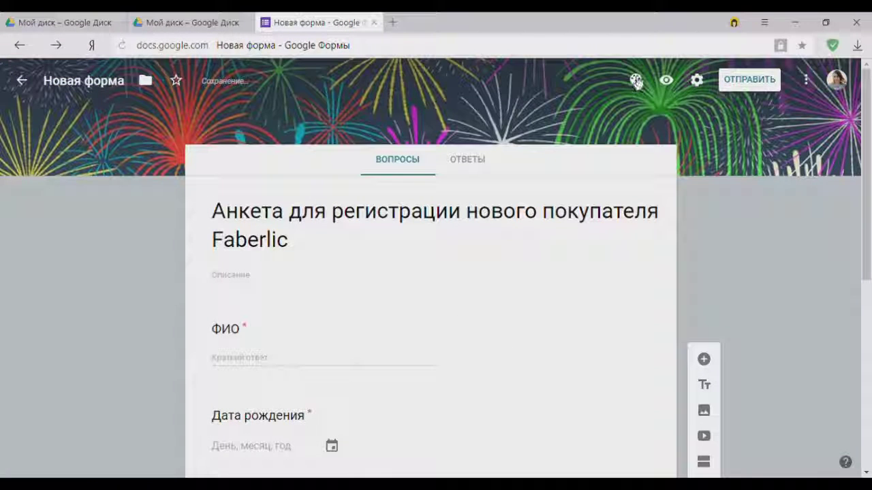
pyautogui.click(636, 79)
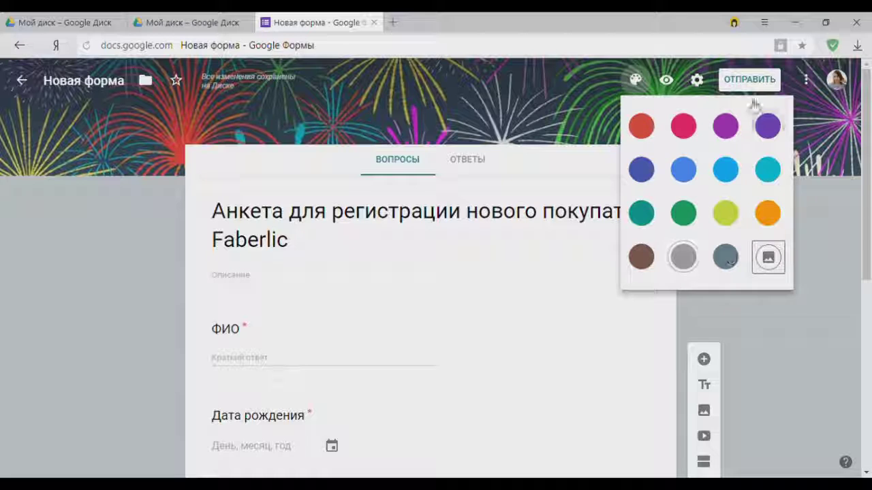
pyautogui.click(532, 302)
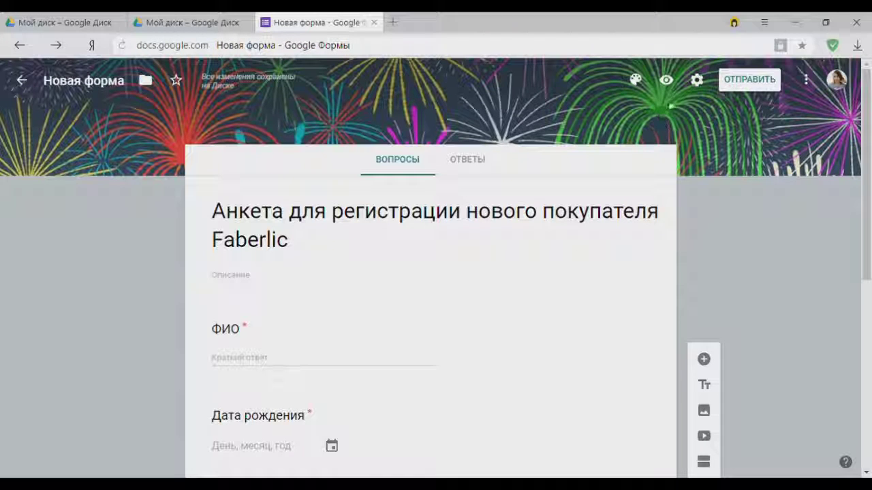
# Preview the finished questionnaire, look through it from the title to the submit button, and return to the form editor
pyautogui.click(666, 80)
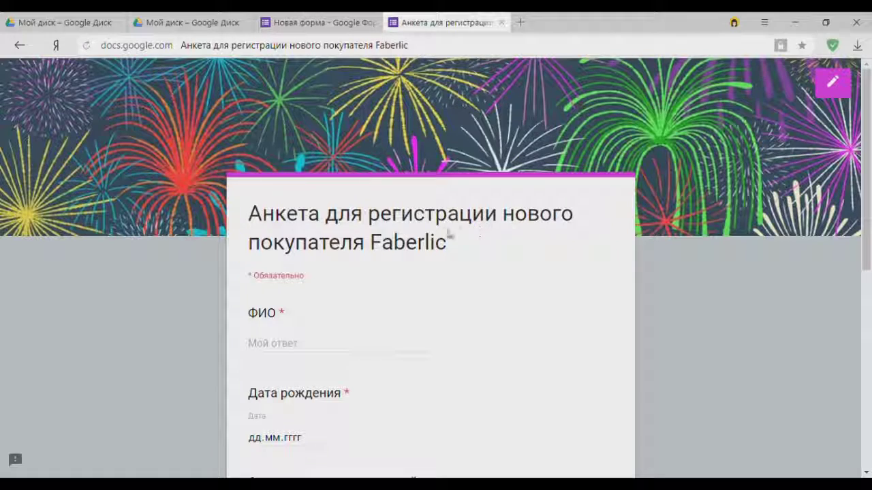
pyautogui.scroll(-6, 434, 239)
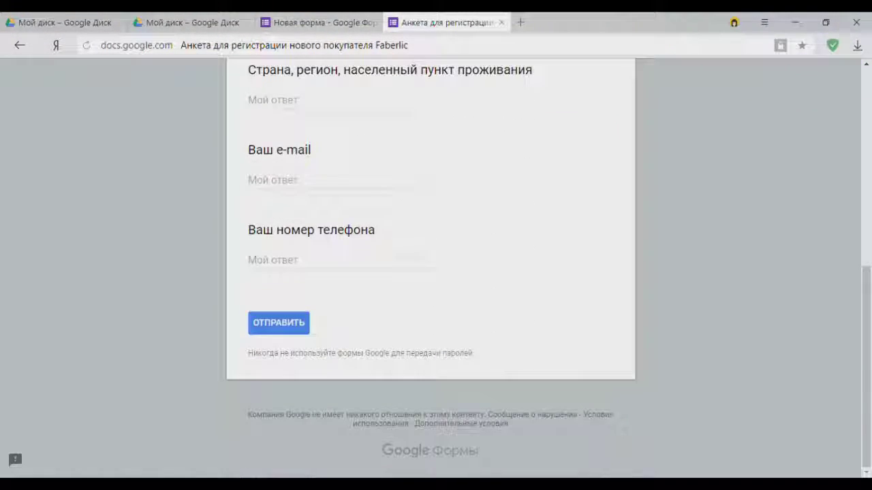
pyautogui.scroll(6, 492, 310)
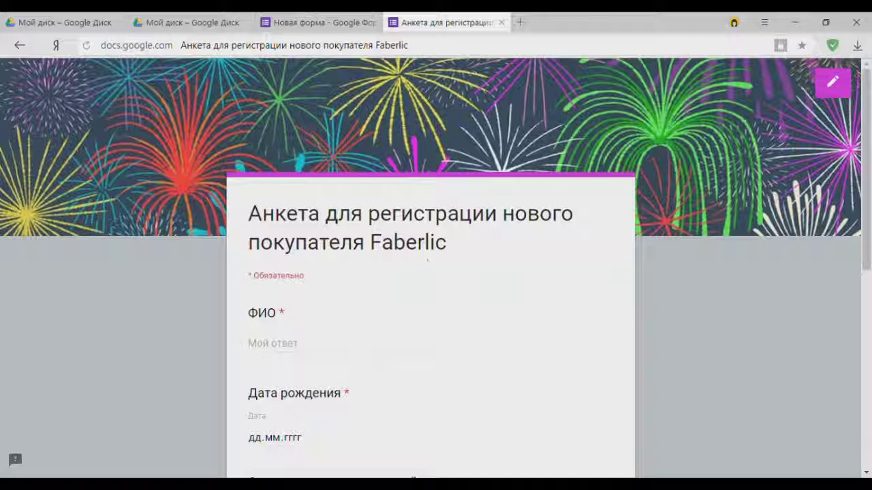
pyautogui.click(278, 21)
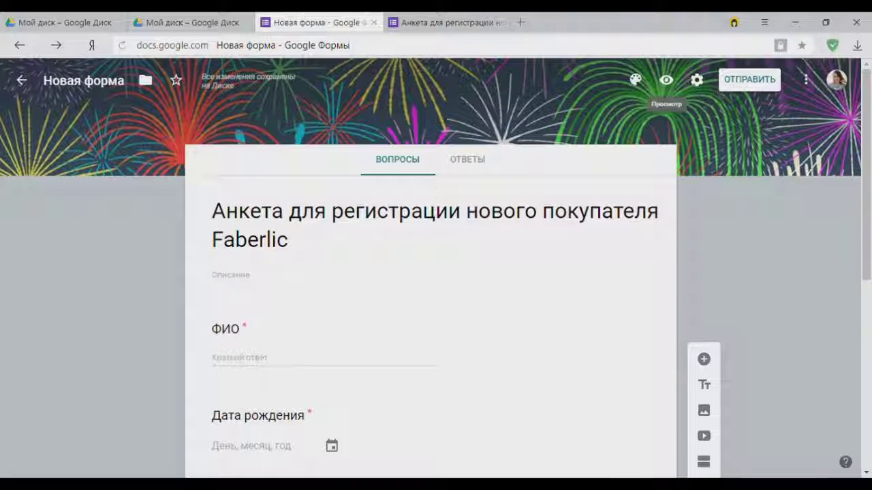